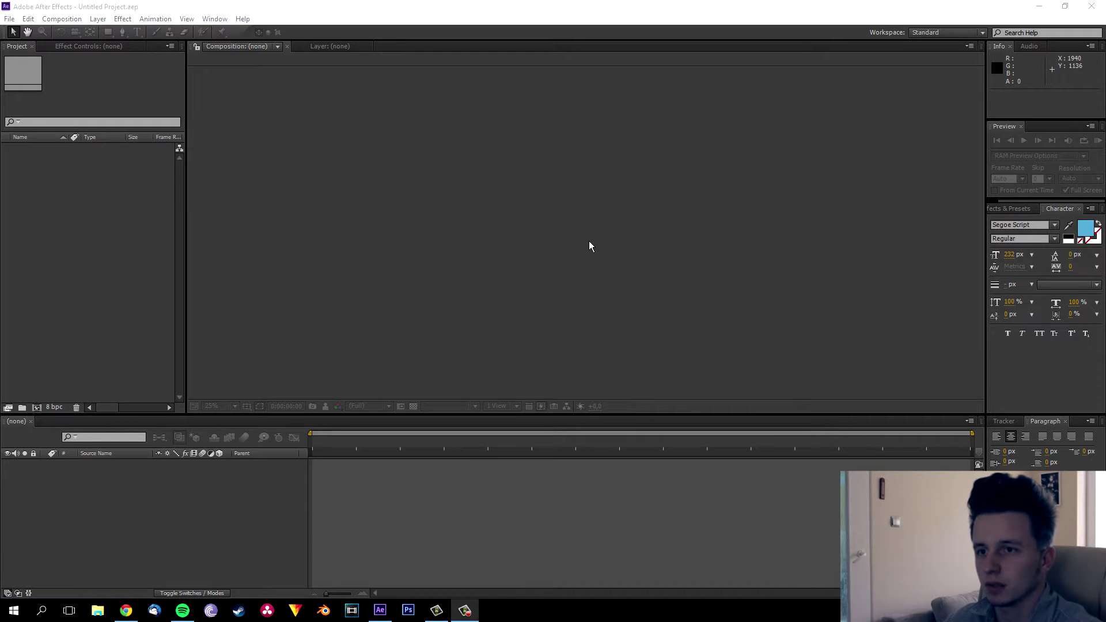
Step: Create a new 1920×1080 composition named Text
click(73, 21)
click(85, 30)
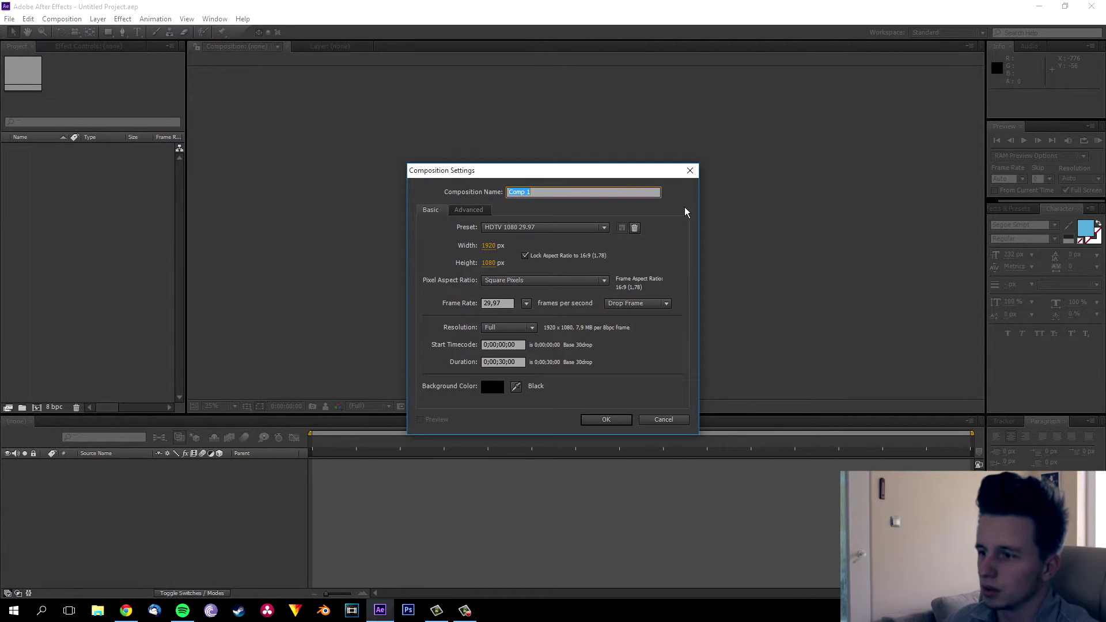
key(Return)
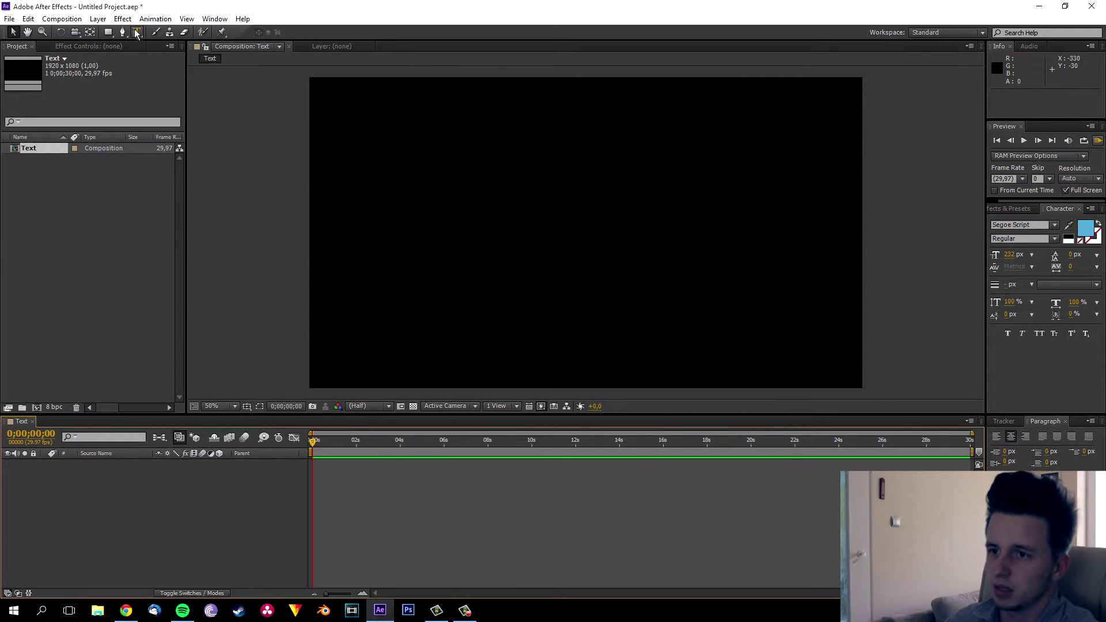
Step: Add a horizontal text layer reading 'Draw Text' on the black frame
click(137, 33)
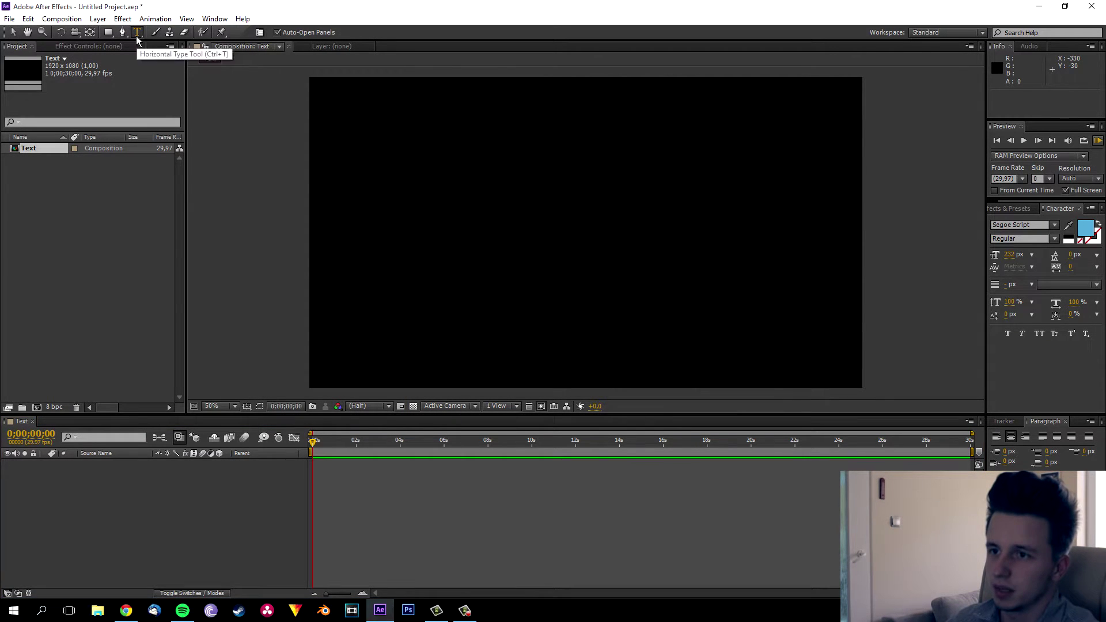
click(445, 233)
text(Draw Tex)
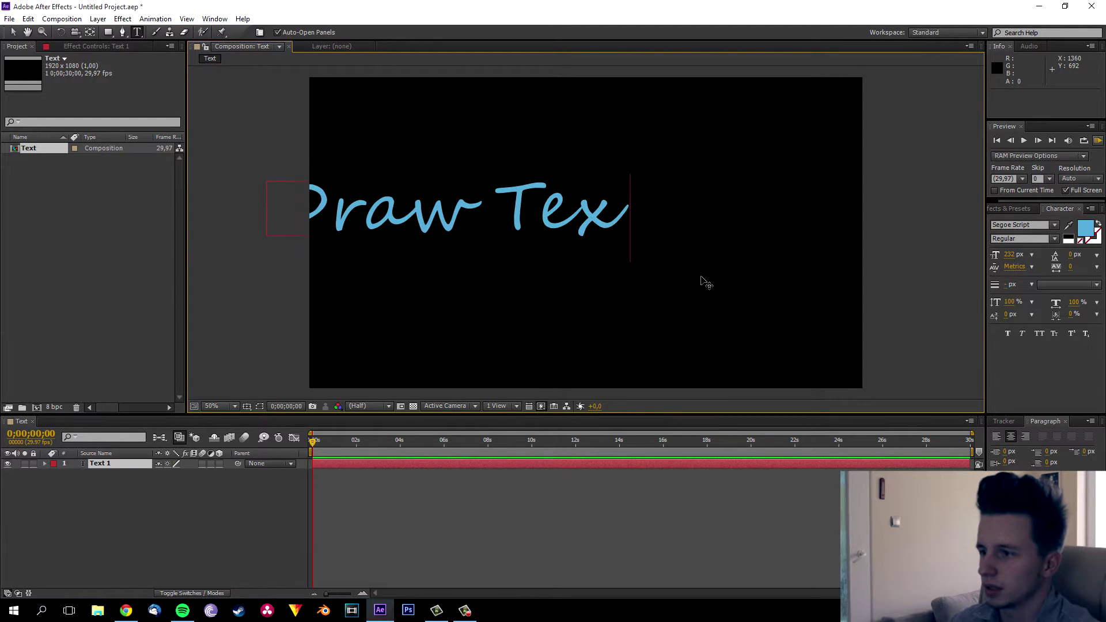
text(t)
click(12, 31)
Step: Move the Draw Text words to the centre of the frame
drag(503, 206, 672, 243)
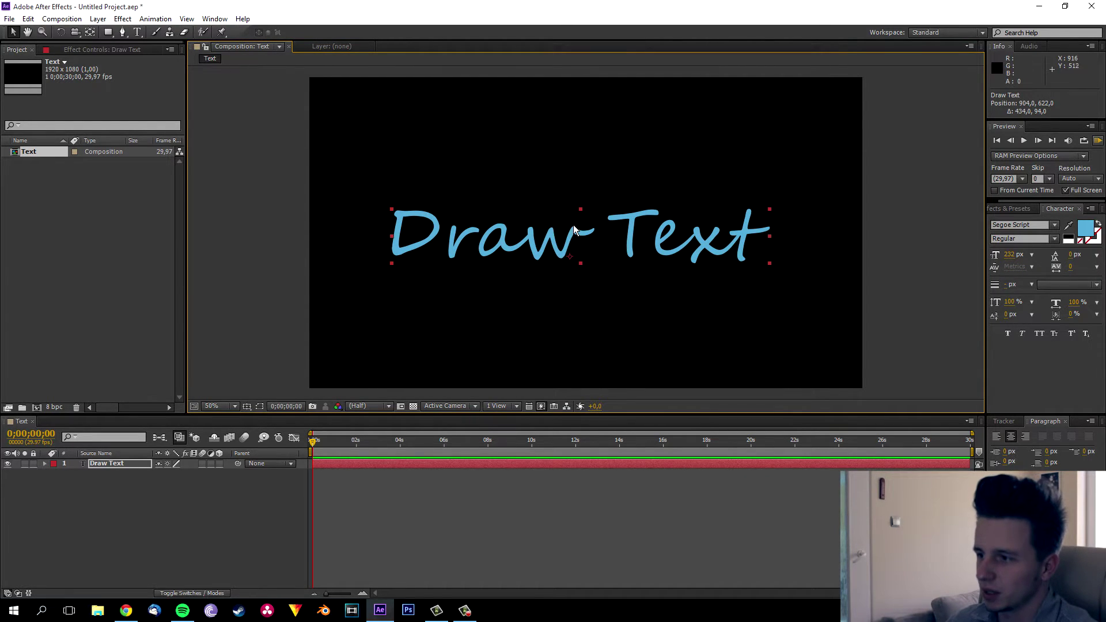
mouse_move(634, 234)
mouse_down()
mouse_move(638, 207)
mouse_move(647, 242)
mouse_up()
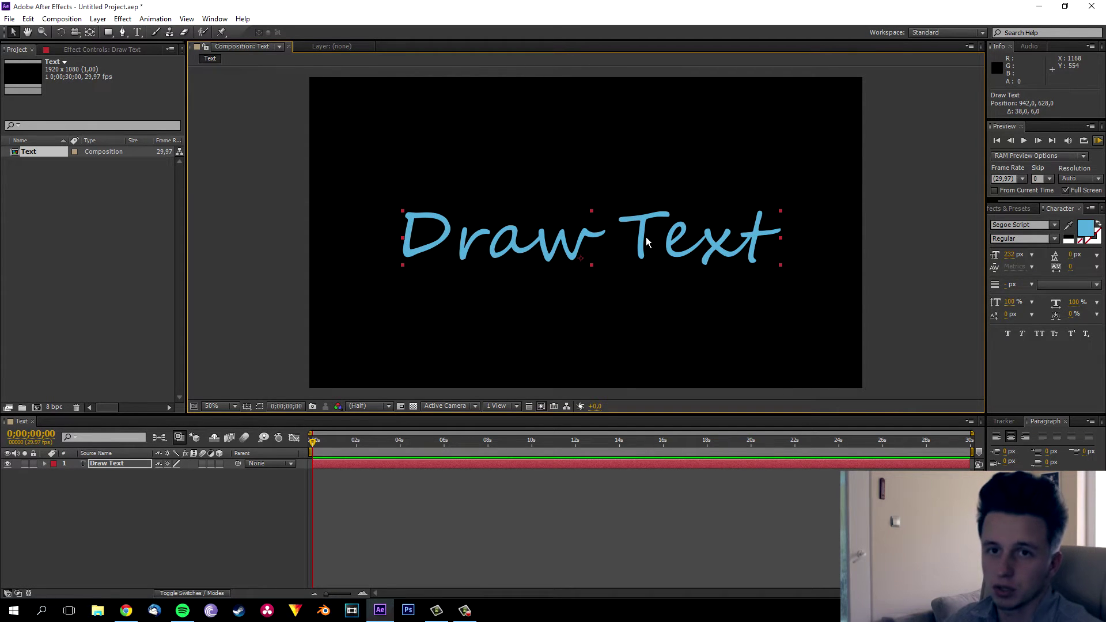
drag(646, 238, 645, 242)
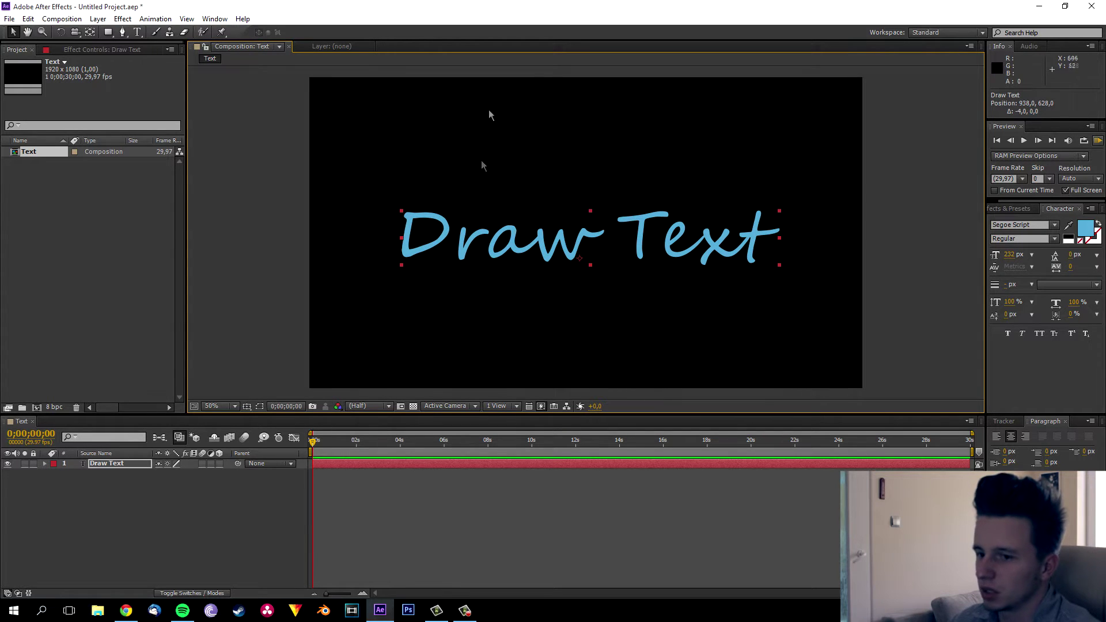
drag(528, 253, 526, 252)
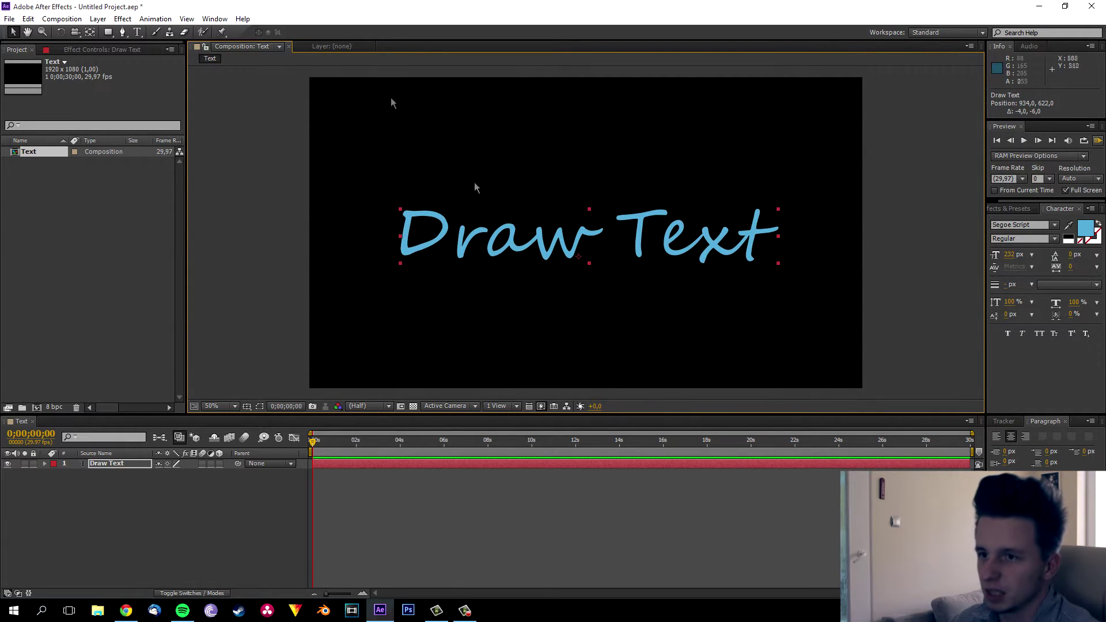
click(122, 32)
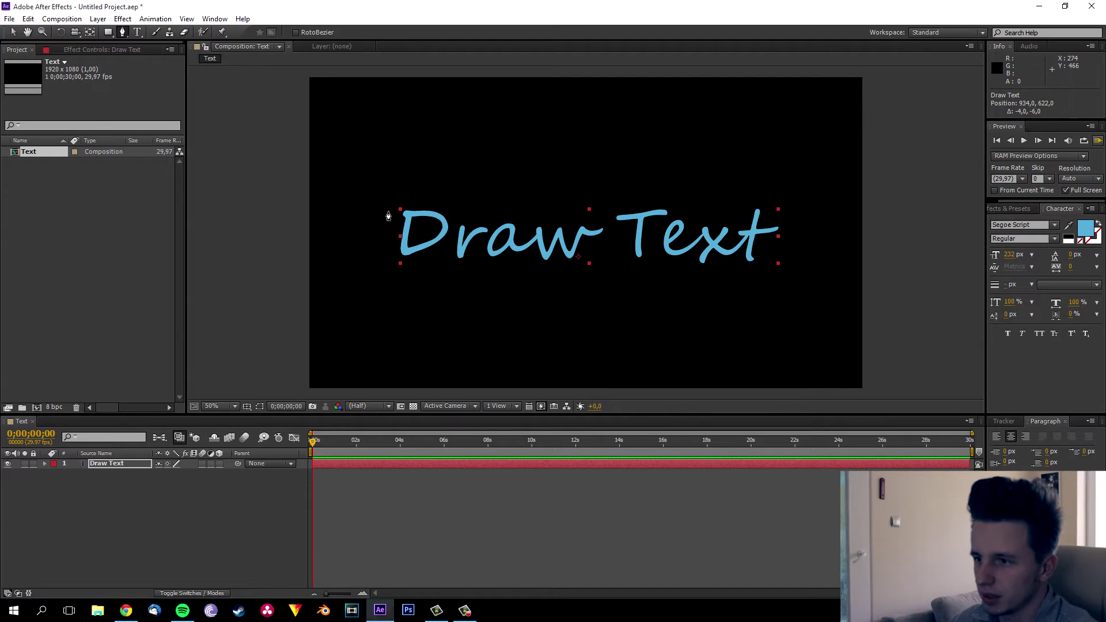
Step: Begin a Pen mask path tracing the script D
click(393, 212)
click(407, 214)
click(424, 215)
click(439, 216)
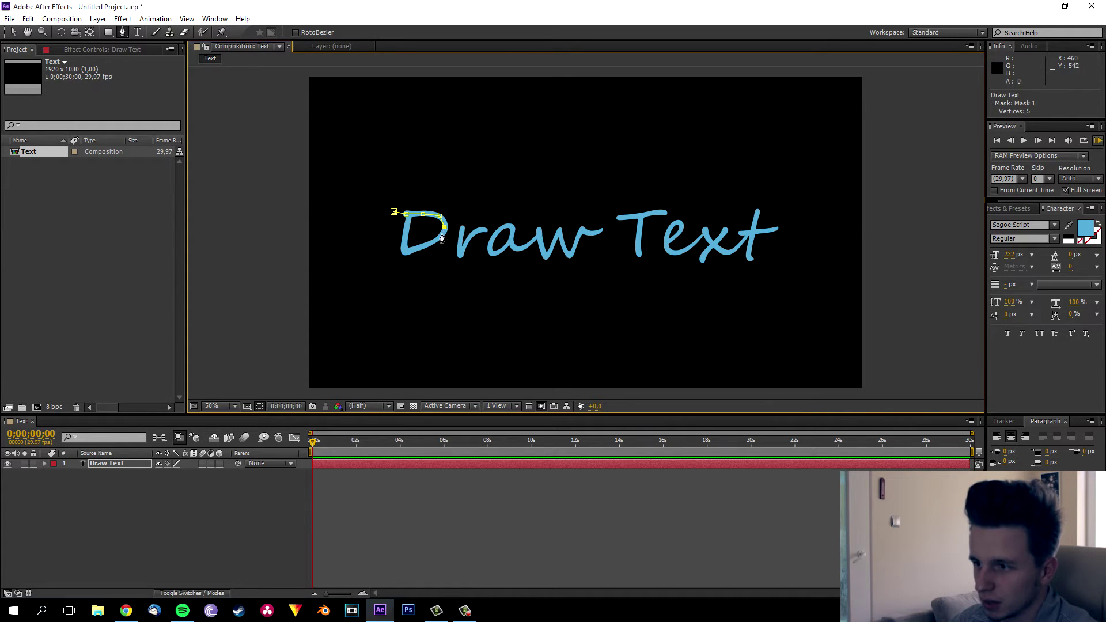
click(430, 242)
scroll(408, 254, up, 2)
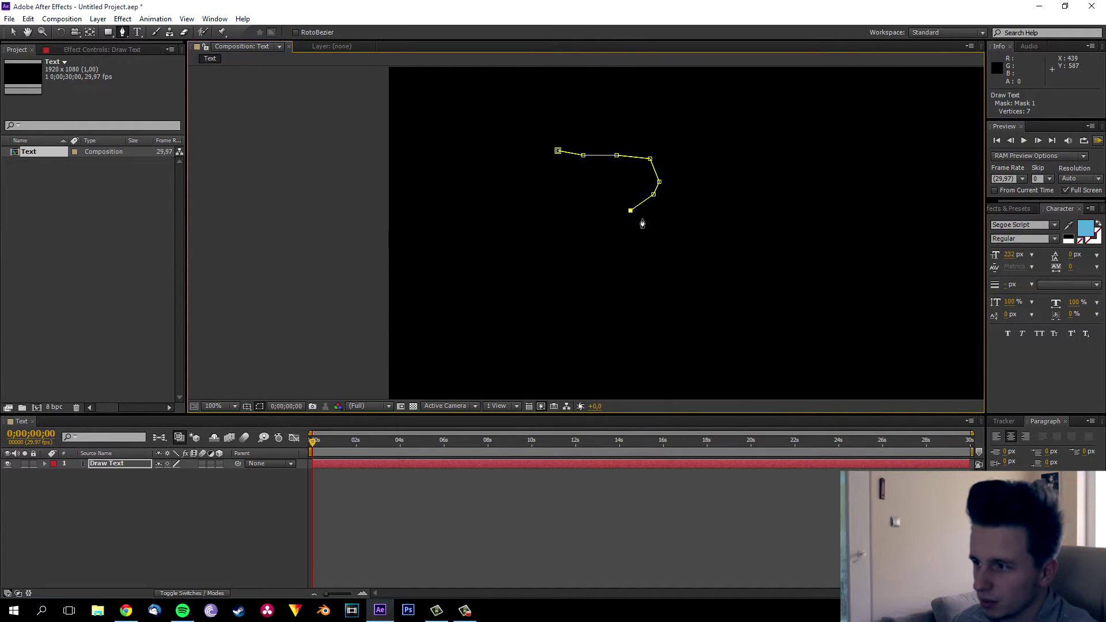
click(610, 220)
click(580, 229)
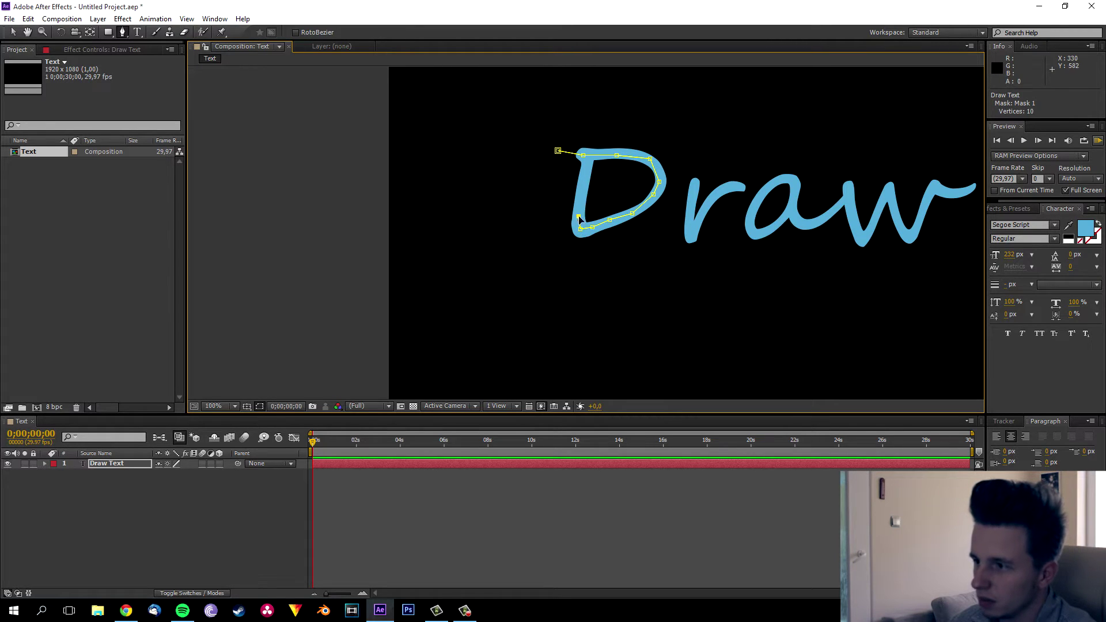
click(589, 145)
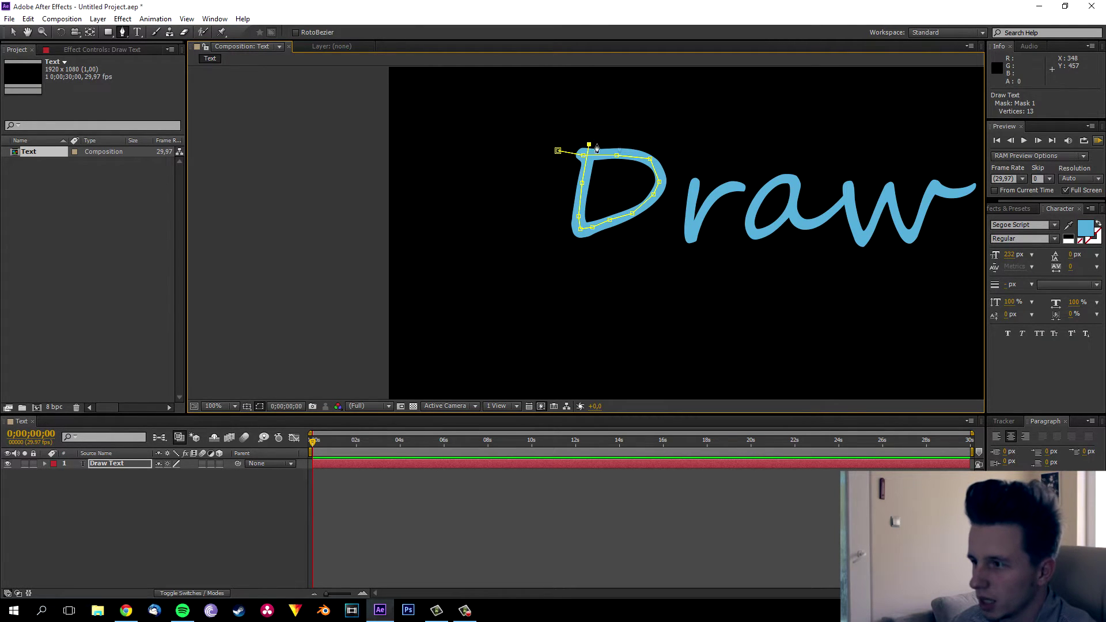
click(661, 148)
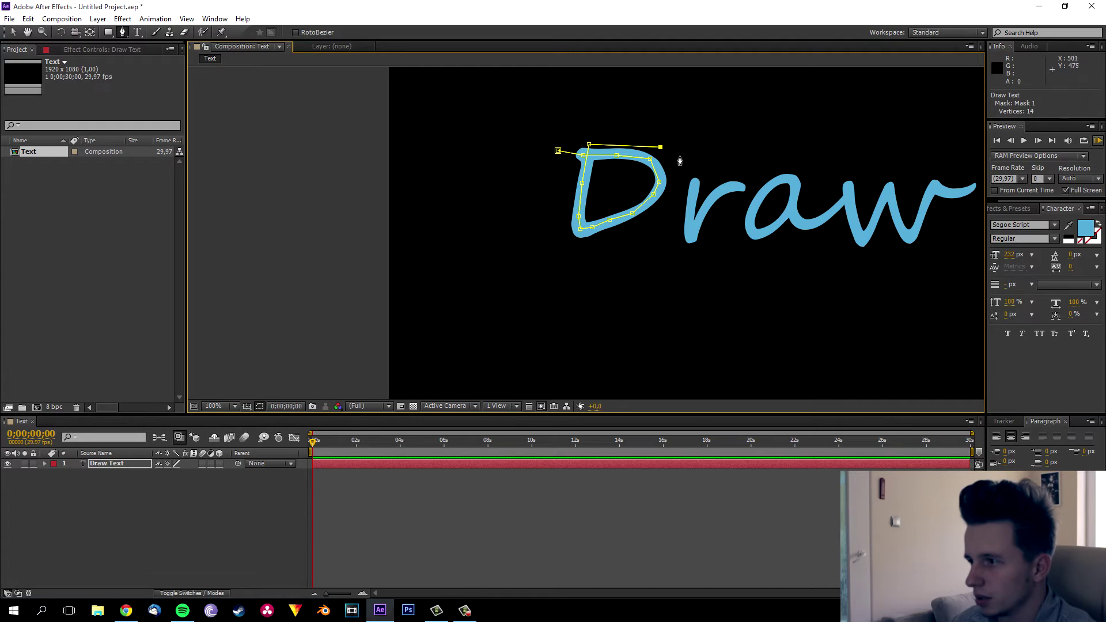
Step: Continue the mask path through the r, a and w of 'Draw'
click(696, 185)
click(690, 213)
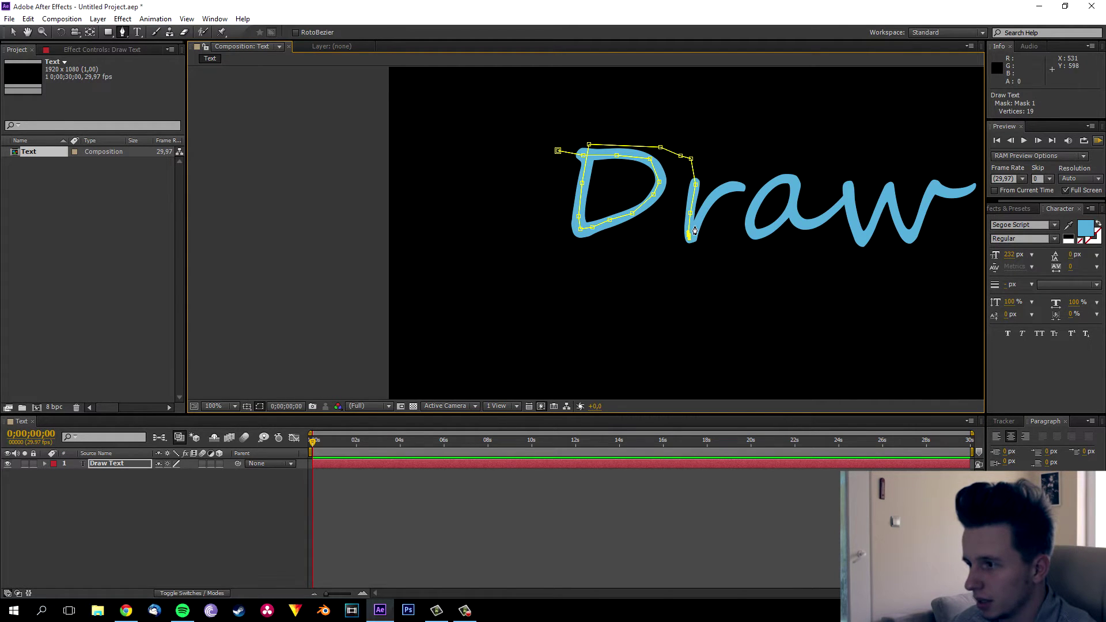
click(730, 188)
click(747, 188)
click(752, 220)
click(769, 231)
click(794, 200)
click(762, 193)
click(750, 244)
click(792, 212)
click(798, 222)
click(810, 223)
click(827, 217)
click(852, 218)
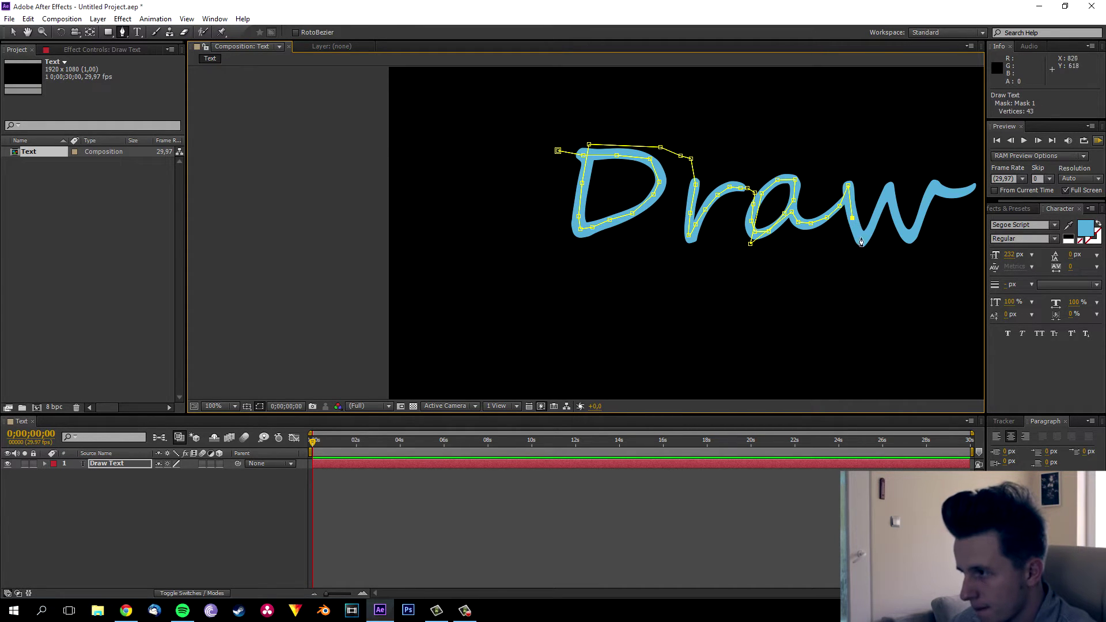
click(911, 234)
click(935, 185)
click(948, 194)
Step: Extend the mask across the T's top bar, down its stem and around the e
scroll(951, 194, down, 1)
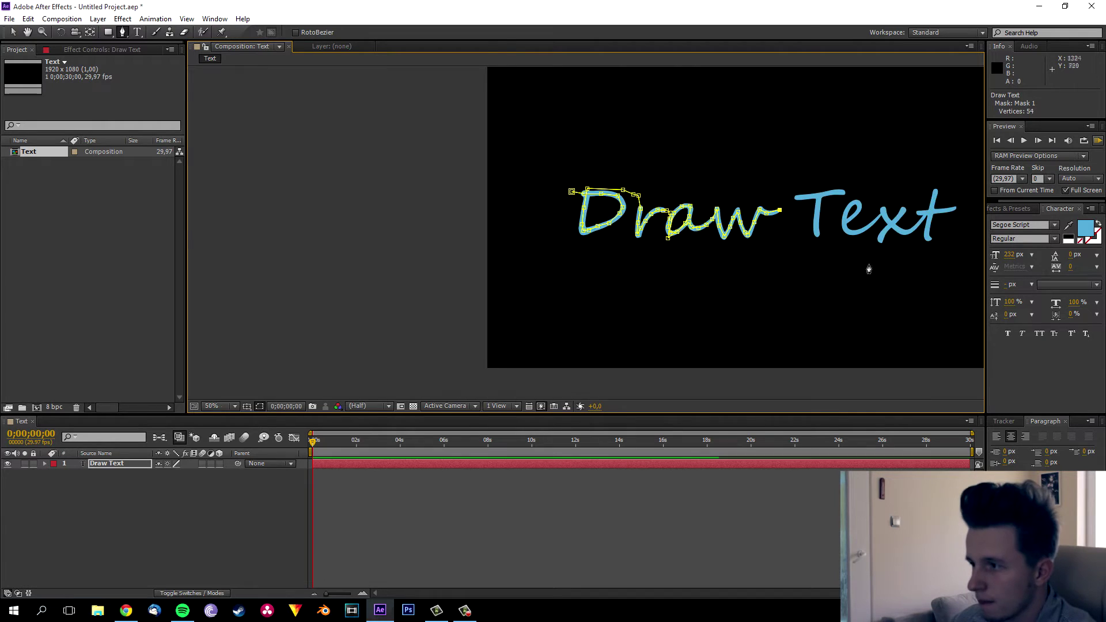
scroll(869, 266, up, 1)
click(422, 216)
click(440, 207)
click(502, 201)
click(536, 200)
click(480, 214)
click(474, 240)
click(472, 259)
click(473, 284)
click(489, 289)
click(512, 270)
click(531, 259)
click(529, 249)
click(531, 274)
click(543, 277)
Step: Finish the mask through the x and final t, then zoom out to 50%
click(564, 274)
click(593, 255)
click(606, 235)
click(613, 256)
click(626, 259)
click(657, 282)
click(624, 270)
click(643, 281)
click(667, 271)
click(682, 258)
click(694, 242)
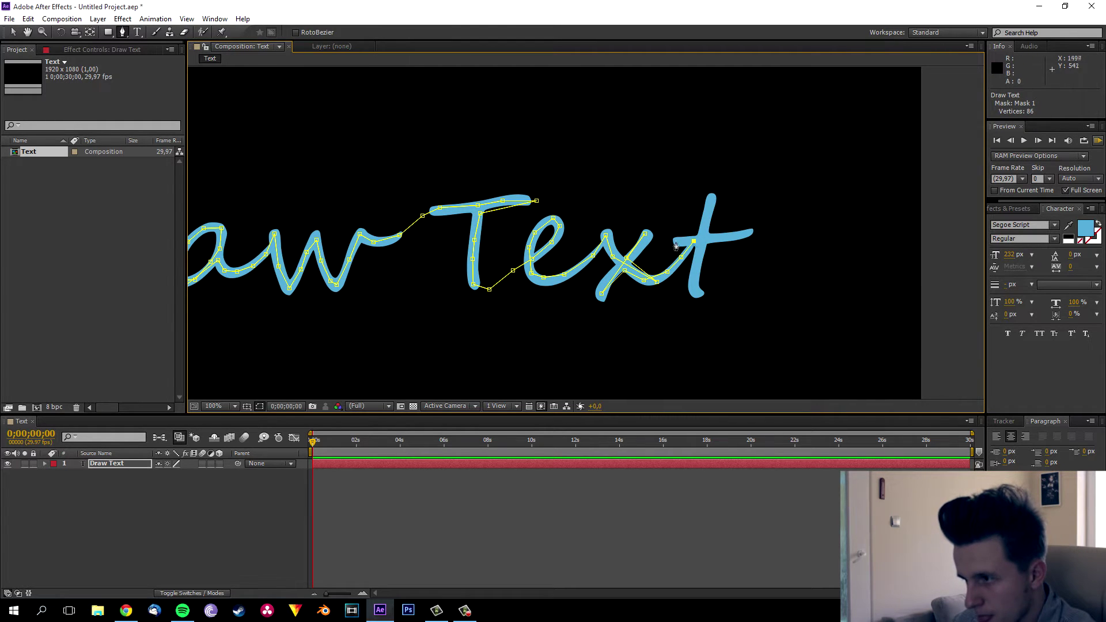
click(749, 231)
click(703, 232)
click(709, 200)
click(693, 286)
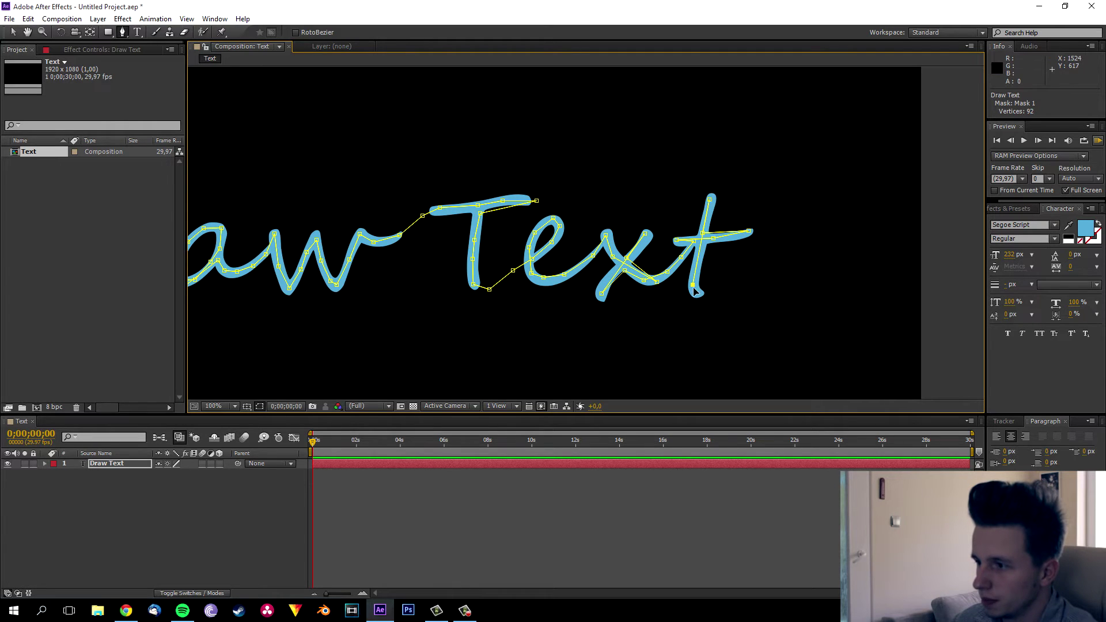
click(723, 311)
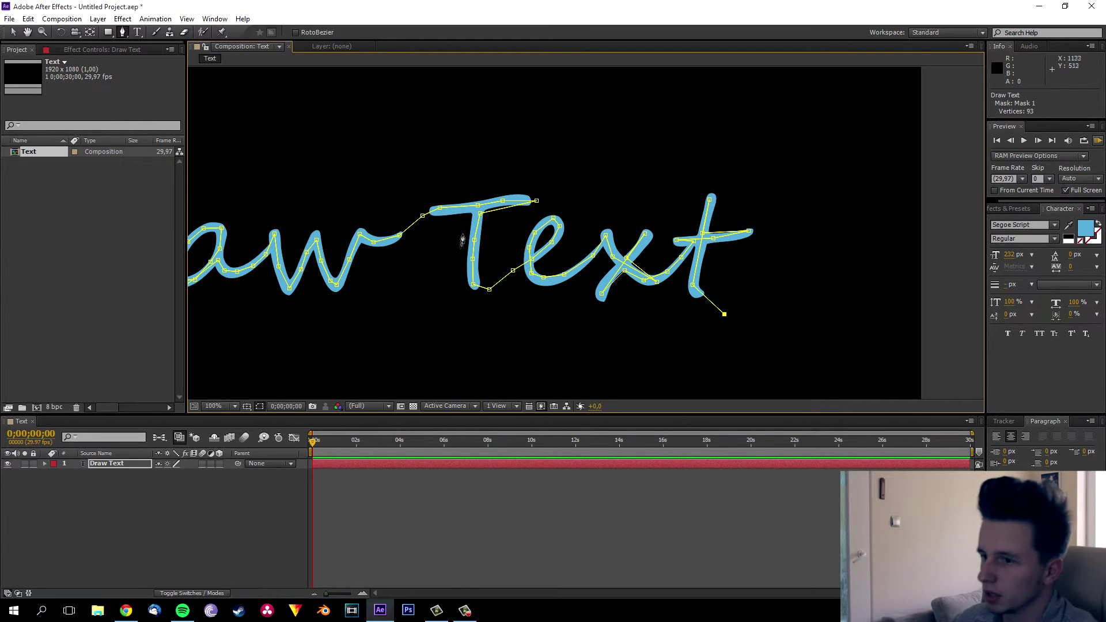
key(comma)
key(comma)
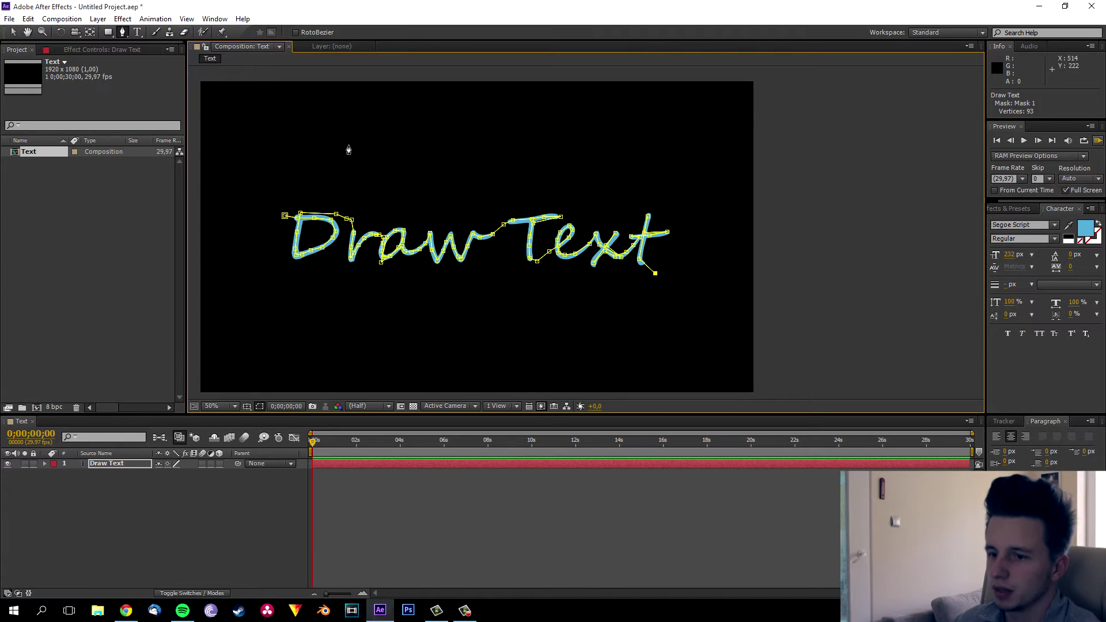
Step: Apply the Generate > Stroke effect to the Draw Text layer
click(123, 19)
mouse_move(144, 251)
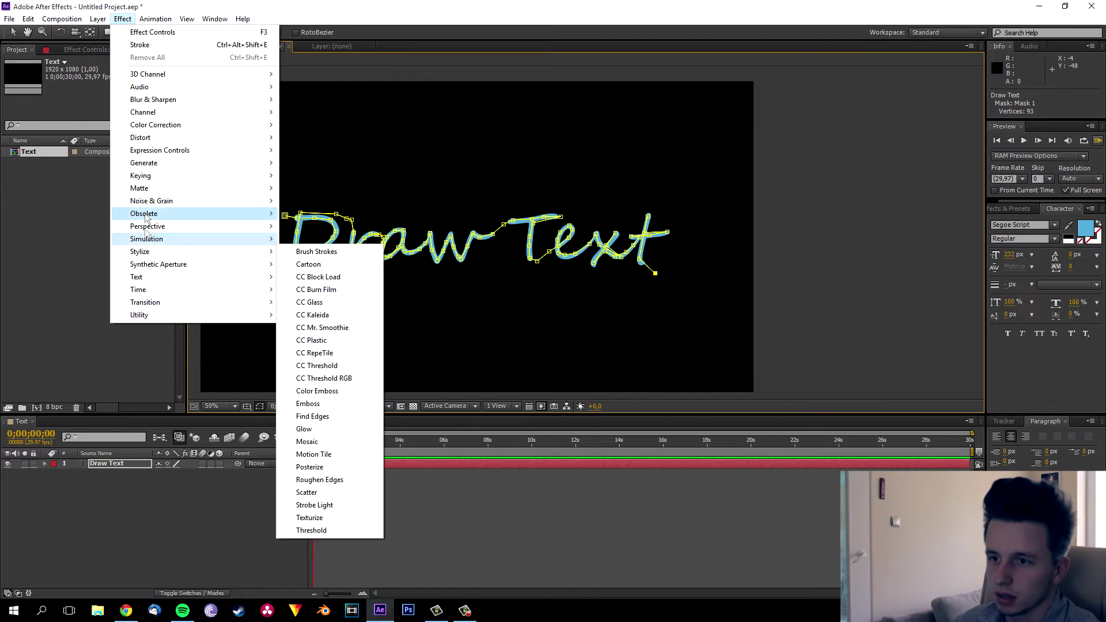
mouse_move(148, 167)
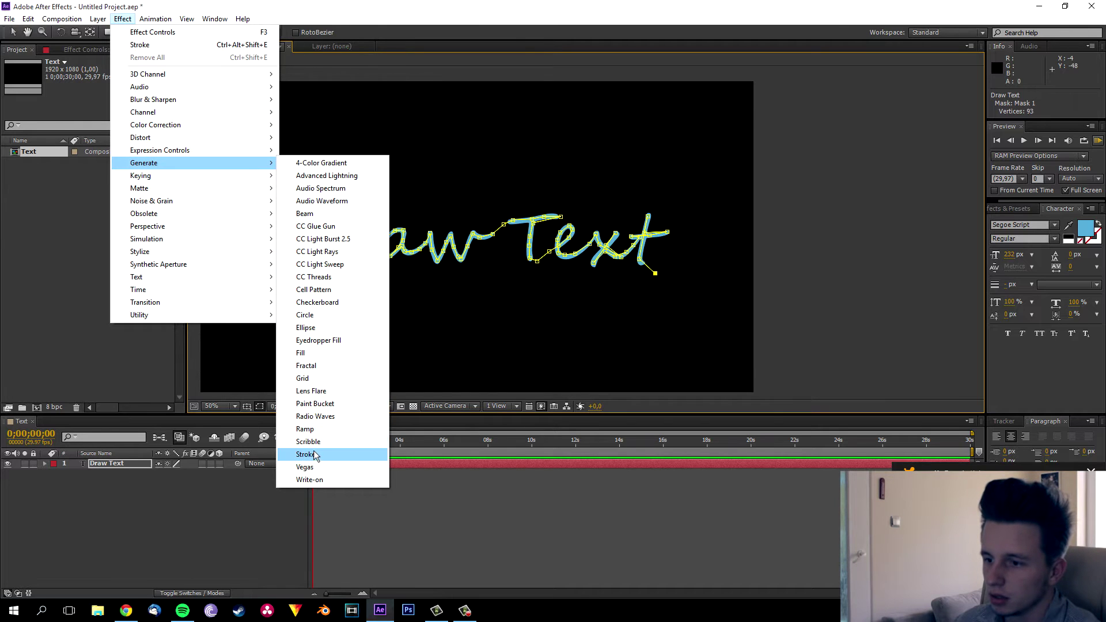
click(315, 455)
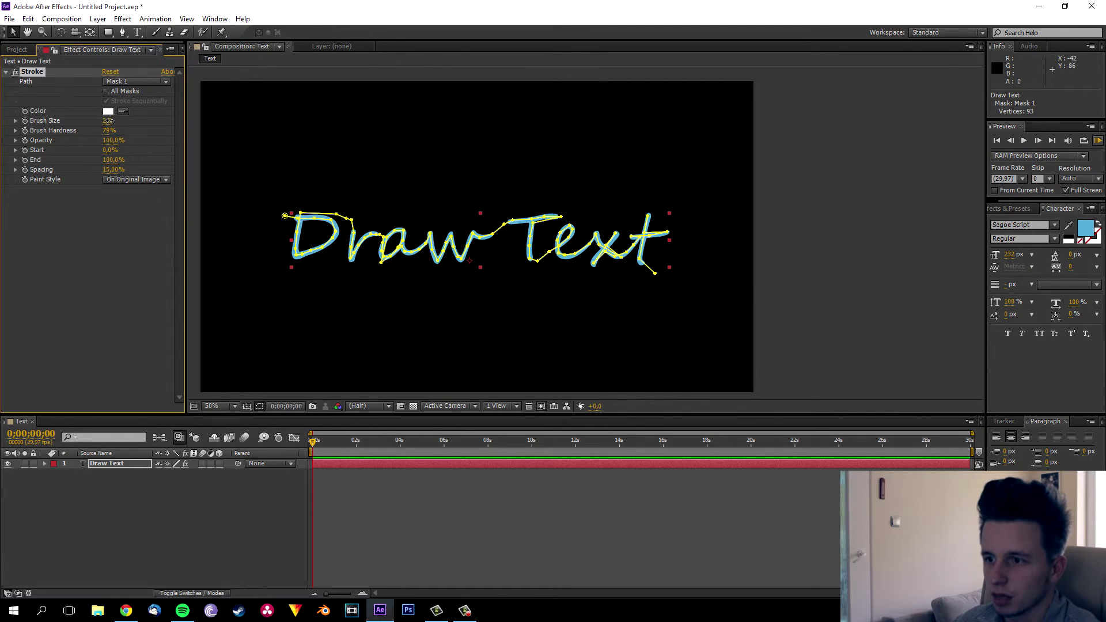
Step: Raise the Stroke brush size to 17.1 so it covers the letters, and hide the mask outline
drag(106, 120, 203, 130)
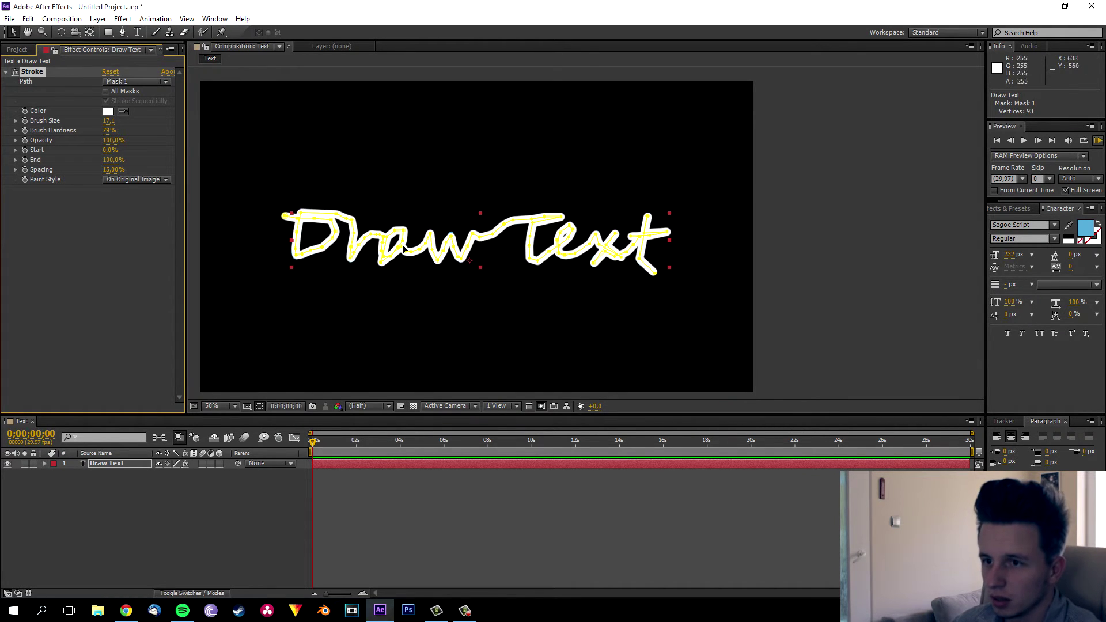
key(period)
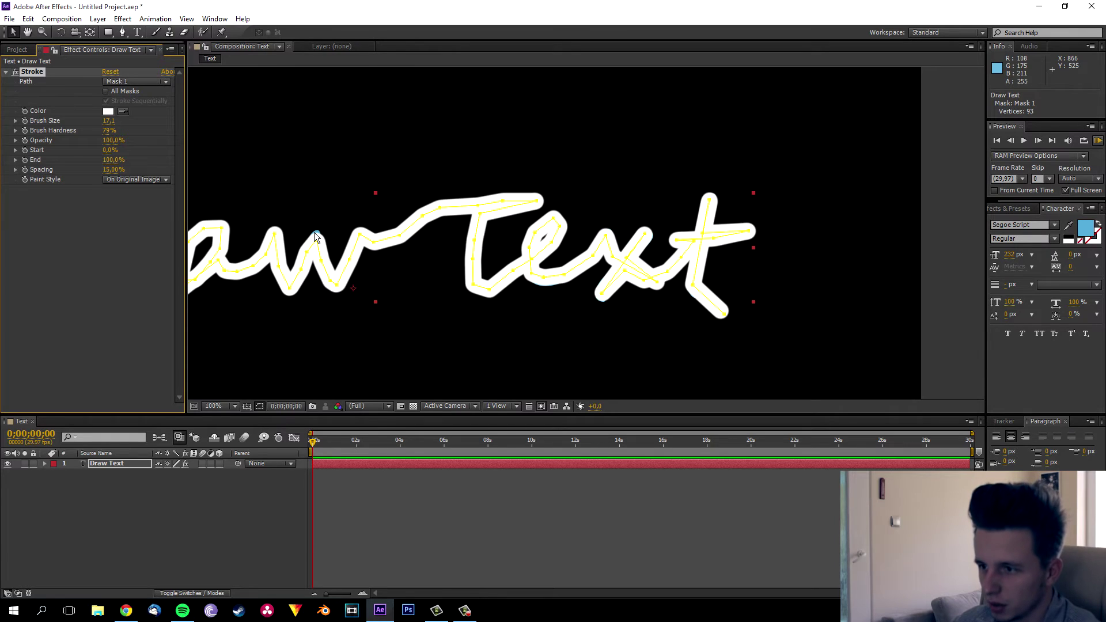
key(comma)
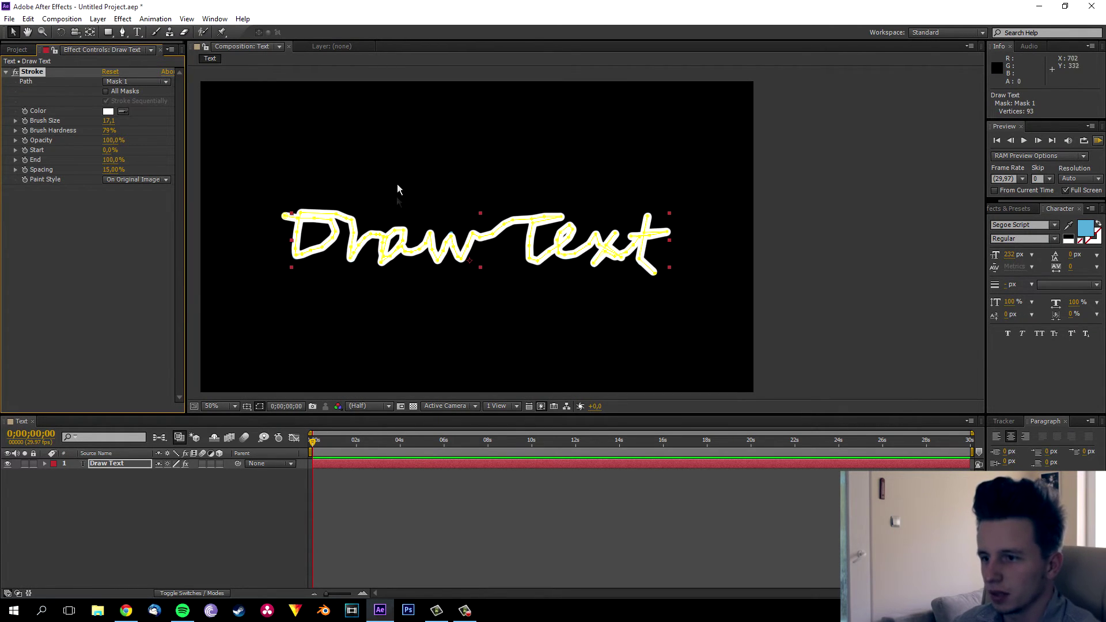
click(274, 388)
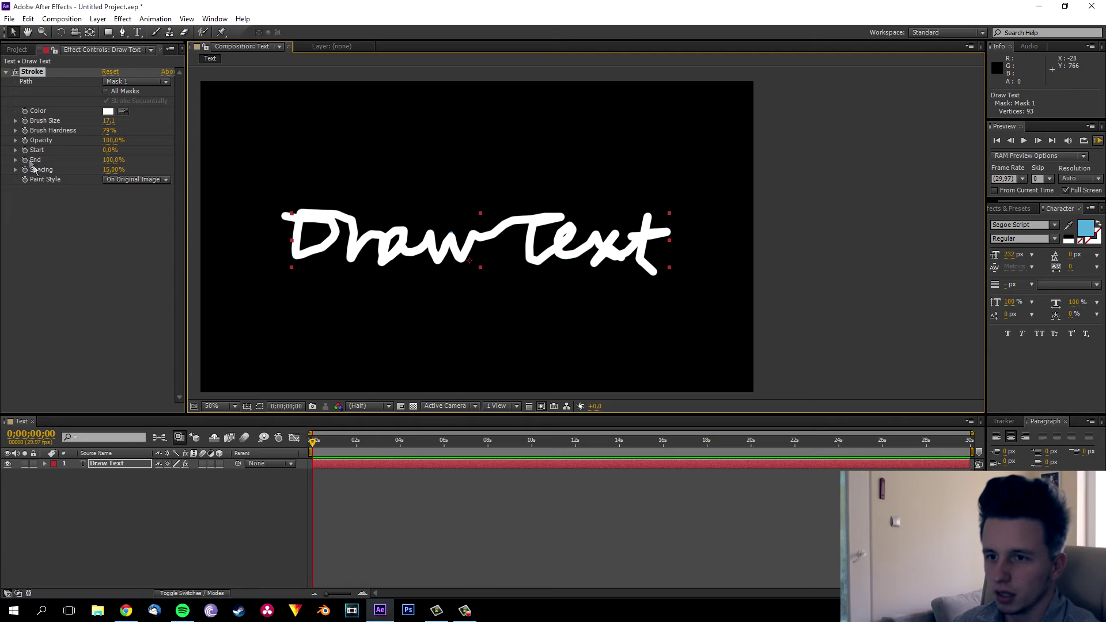
Step: Keyframe the Stroke End at 0% at the start of the timeline
click(113, 160)
text(0)
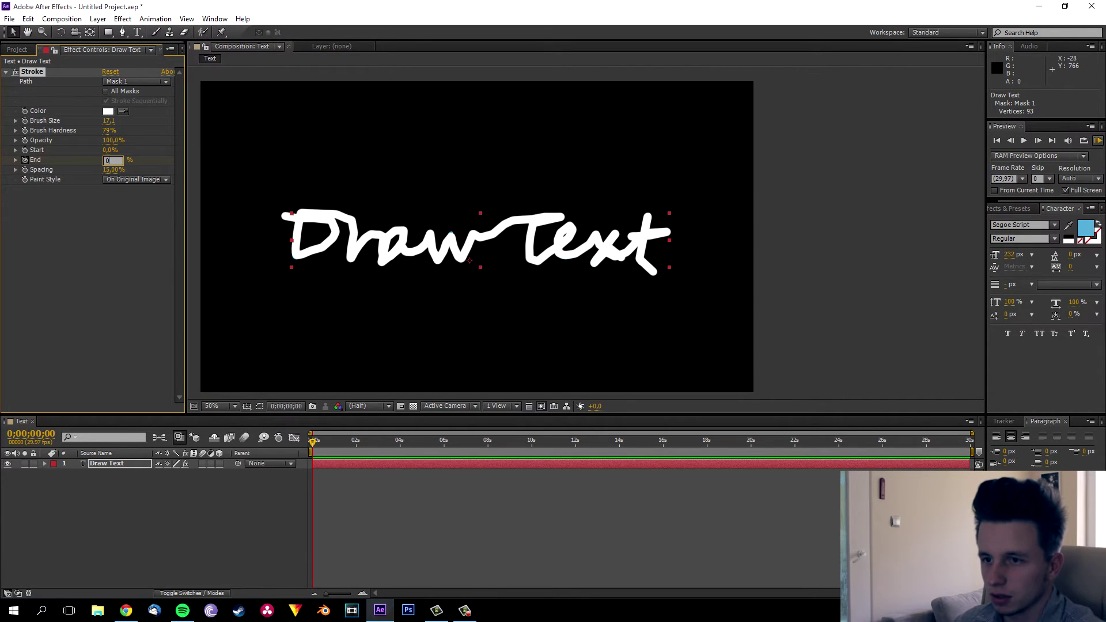
key(Return)
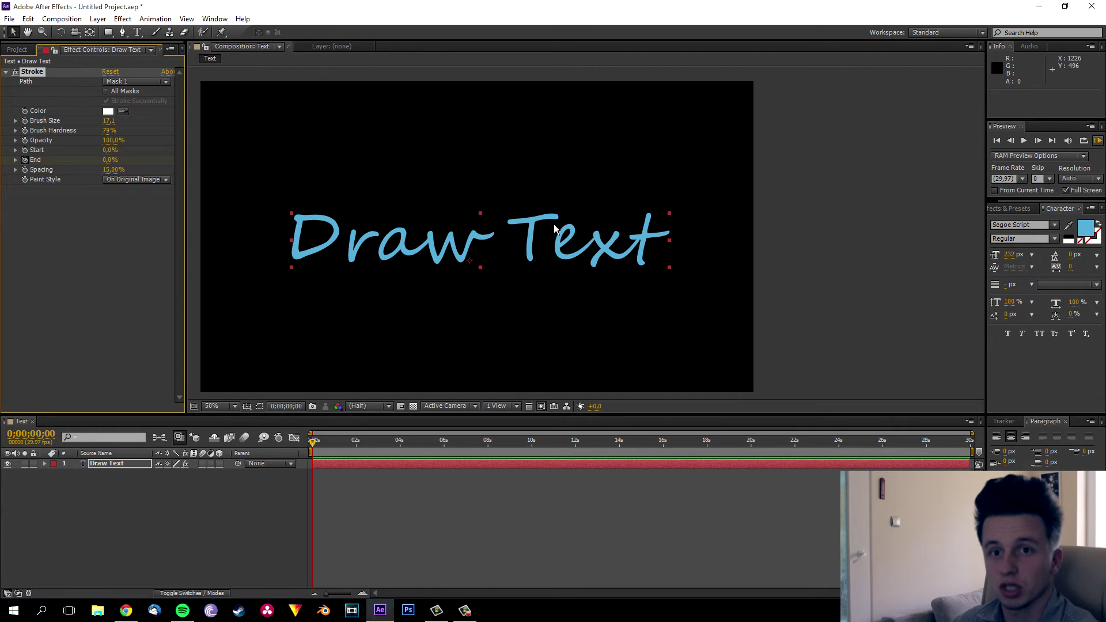
Step: Set the Stroke End to 100% at 4 seconds
drag(347, 446, 404, 449)
click(109, 160)
text(10)
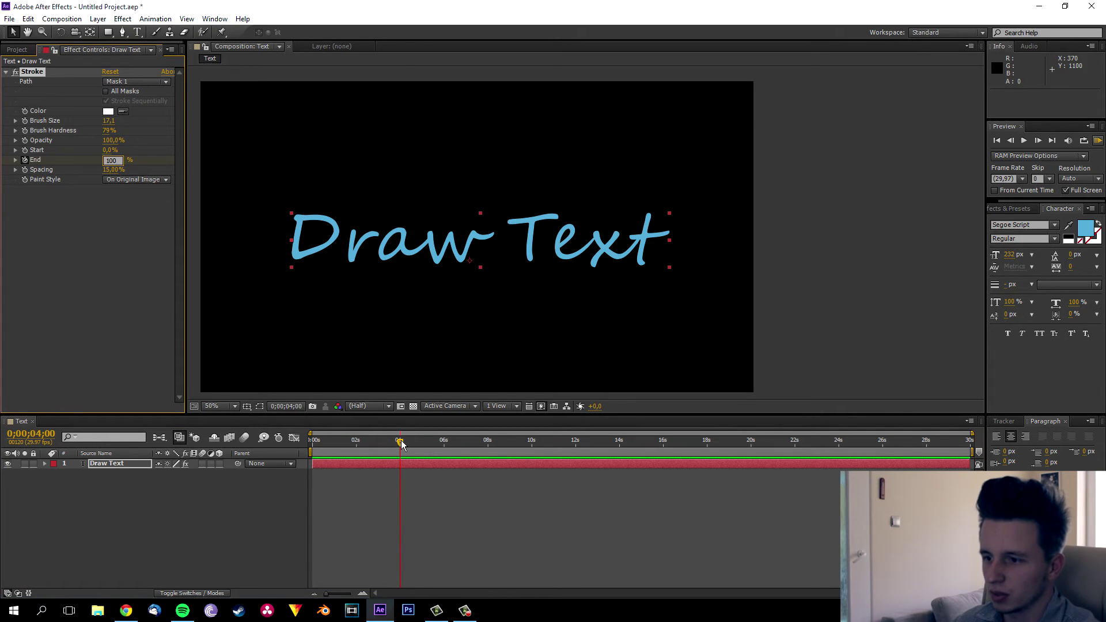
key(Return)
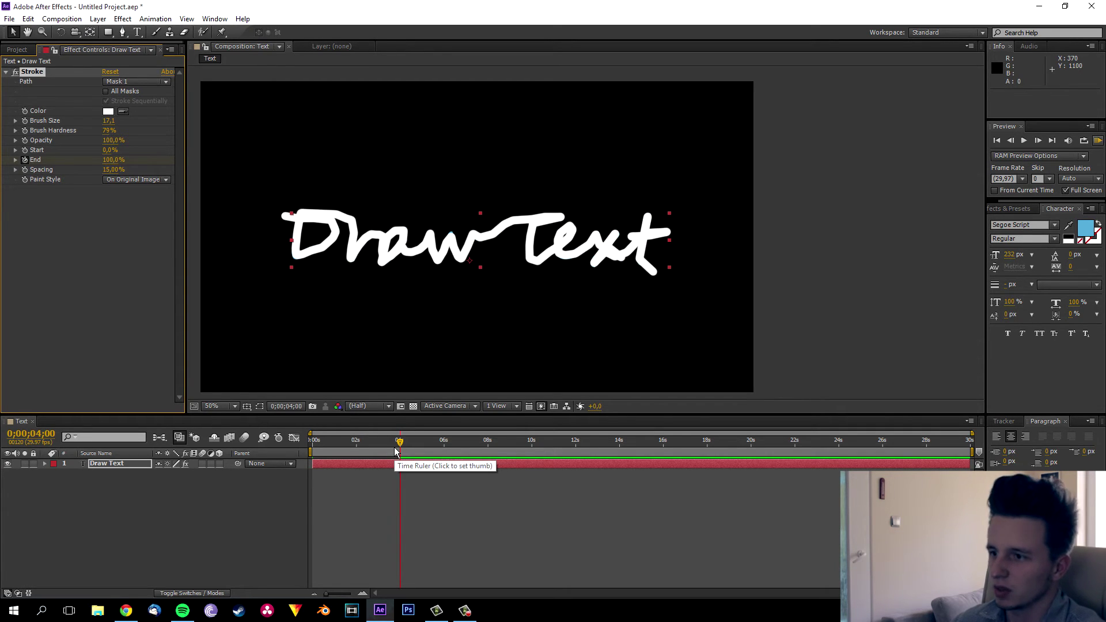
Step: Set Paint Style to Reveal Original Image and return the time indicator to 0s
click(137, 180)
click(148, 218)
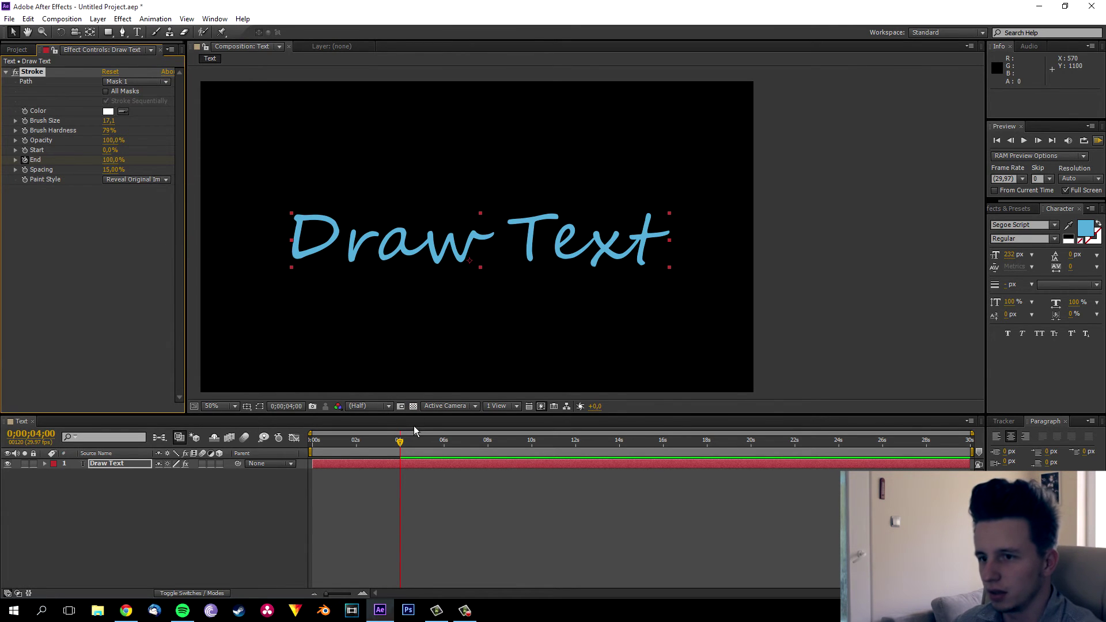
drag(397, 442, 313, 442)
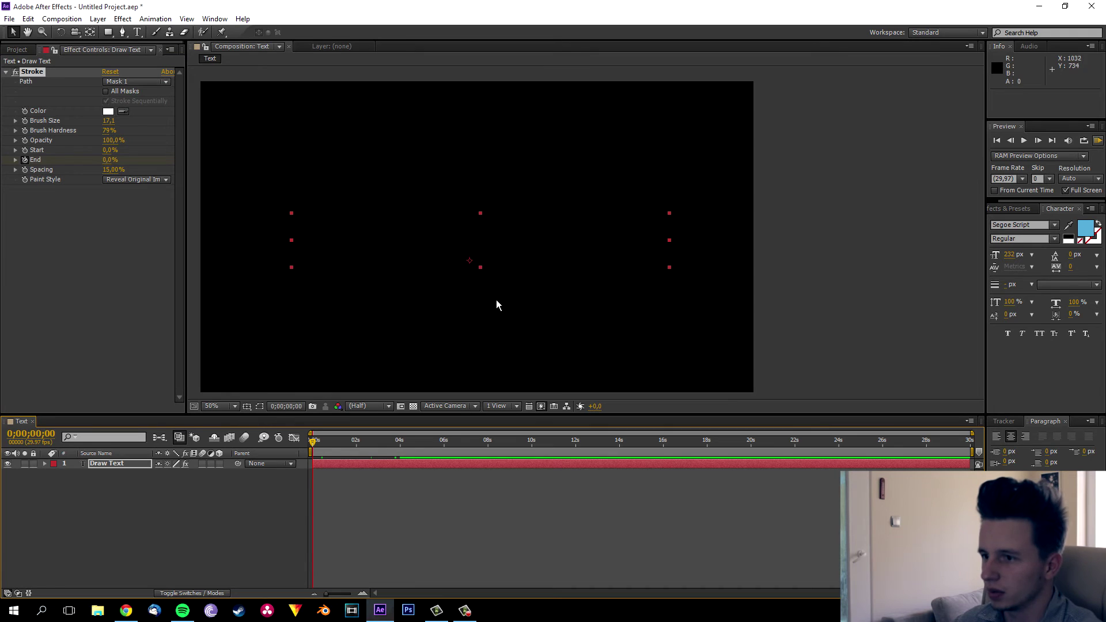
Step: Play a full-screen RAM preview of the Draw Text write-on, stop it, and replay it
click(1097, 141)
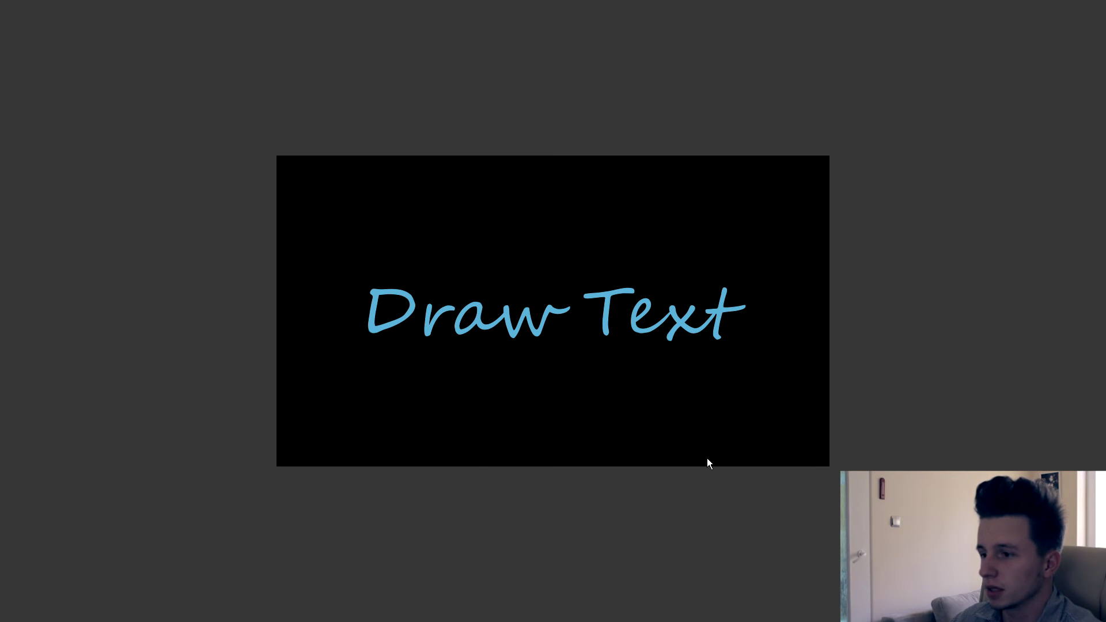
click(476, 385)
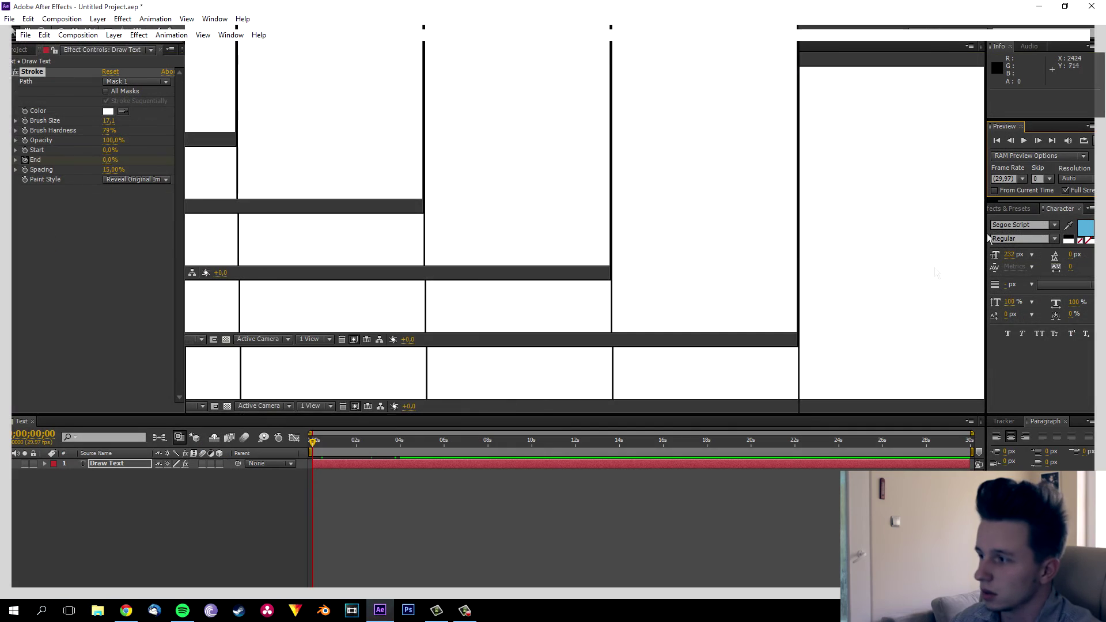
click(1098, 144)
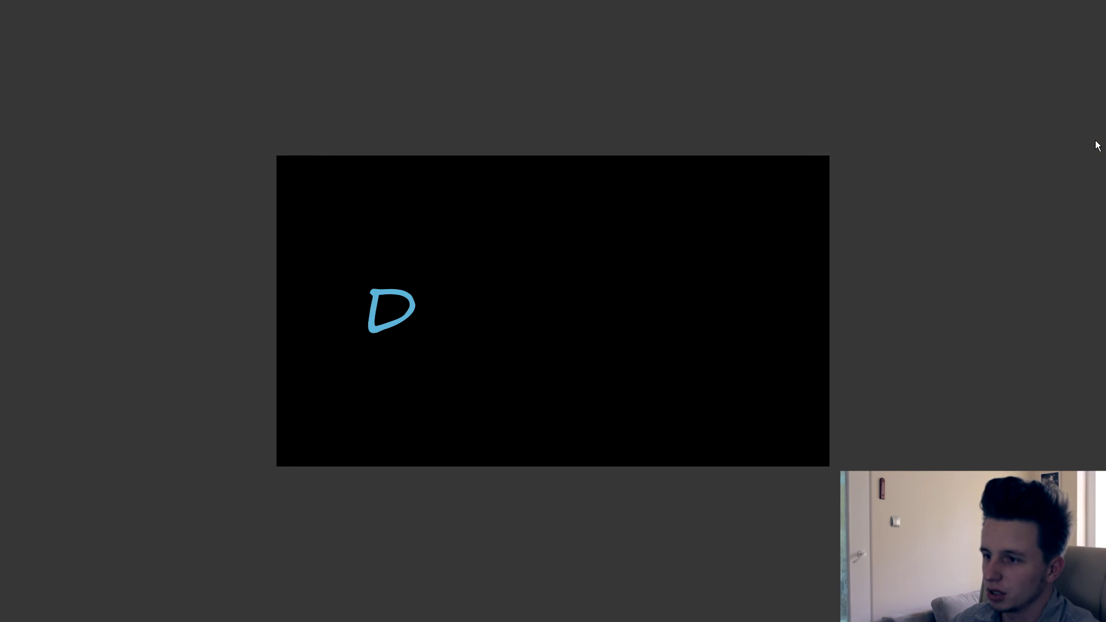